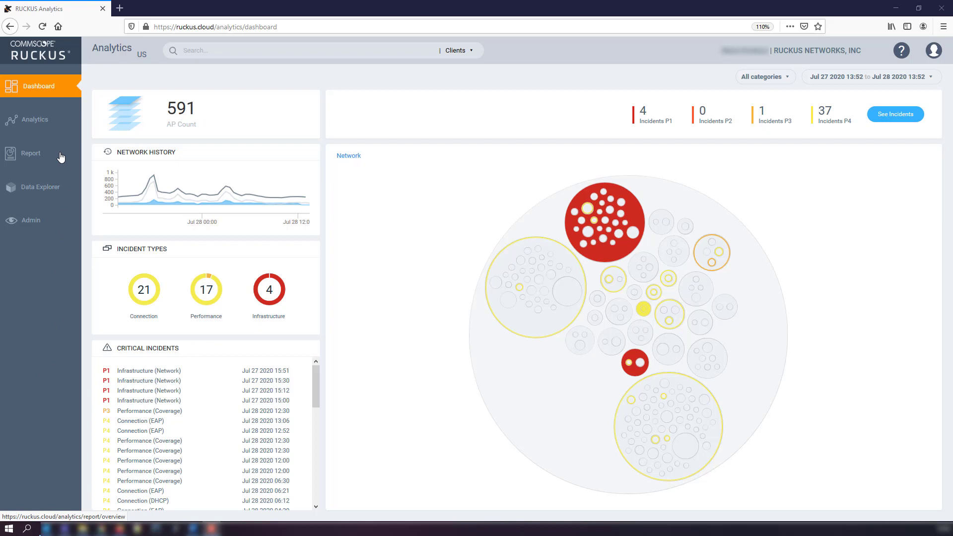
Step: Browse the Overview, Wireless Network, Wired Network and WLAN reports, finishing on the Wireless Network report
{"action": "left_click", "coordinate": [60, 158]}
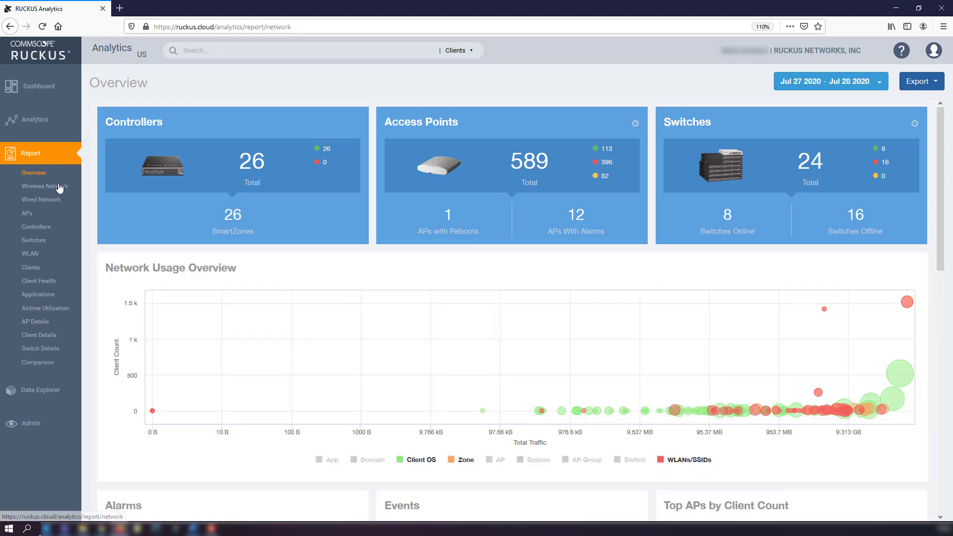
{"action": "left_click", "coordinate": [59, 187]}
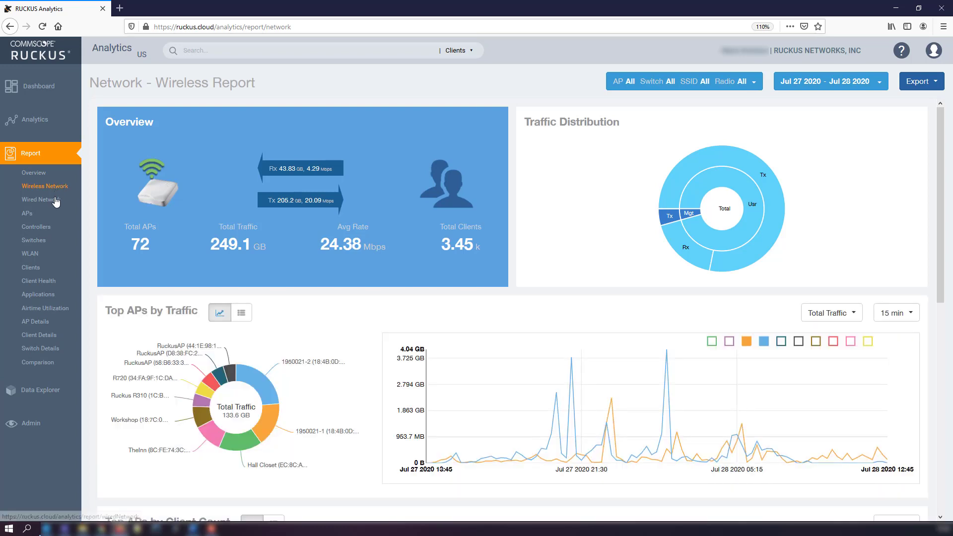
{"action": "left_click", "coordinate": [56, 201]}
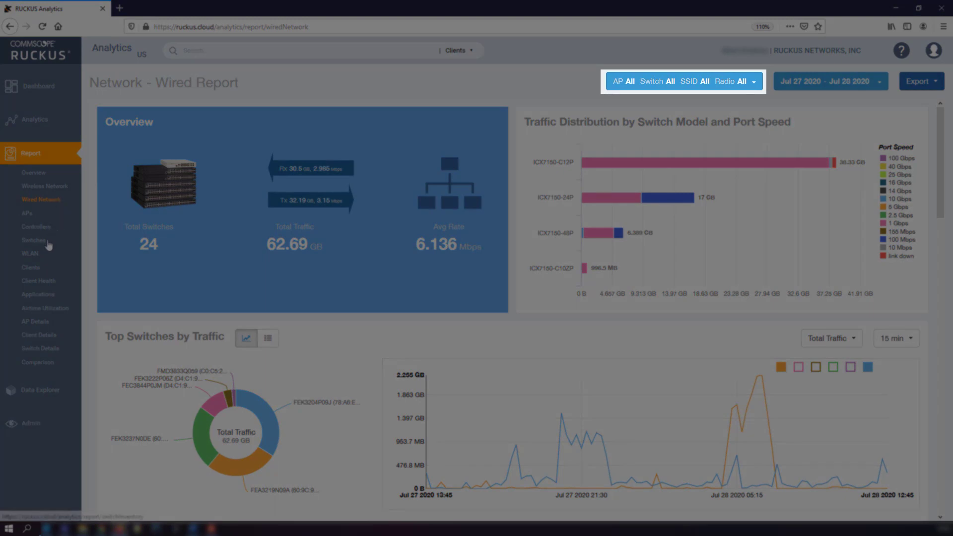
{"action": "left_click", "coordinate": [42, 255]}
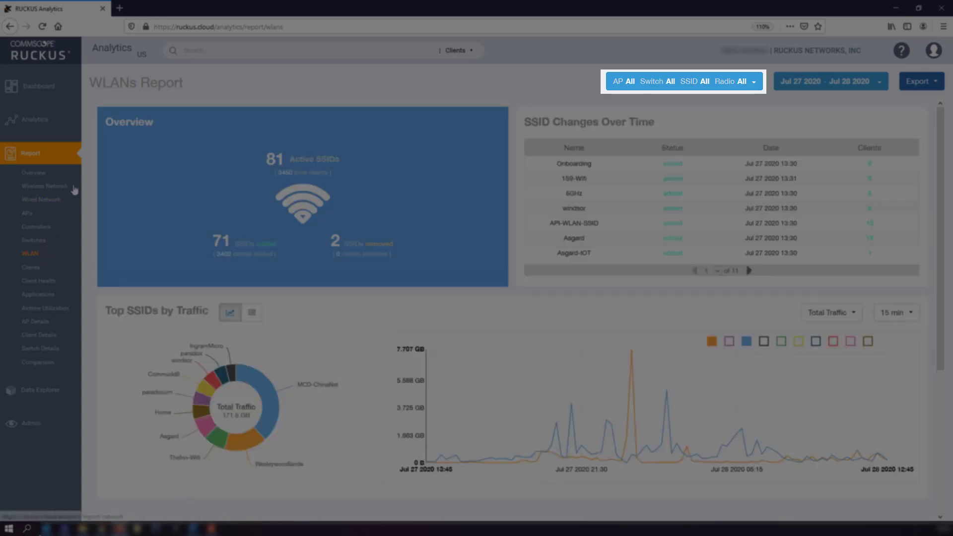
{"action": "left_click", "coordinate": [74, 189]}
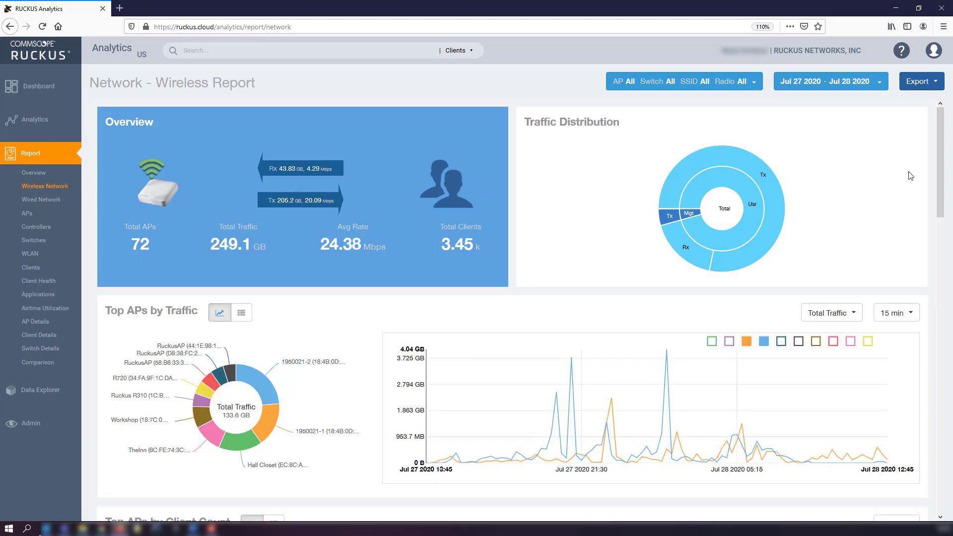
Step: Apply a custom report date range from 07/01/2020 to 07/28/2020
{"action": "left_click", "coordinate": [881, 87]}
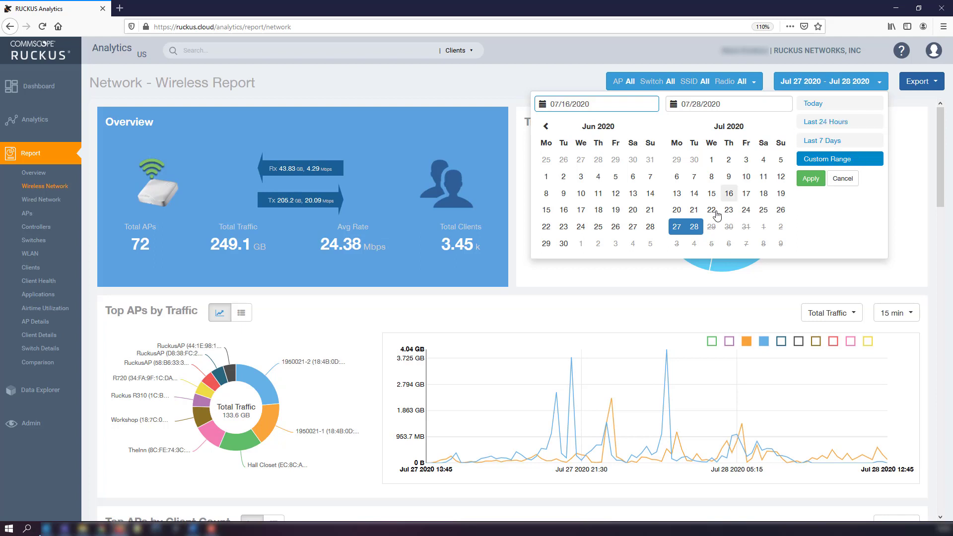
{"action": "left_click", "coordinate": [712, 194]}
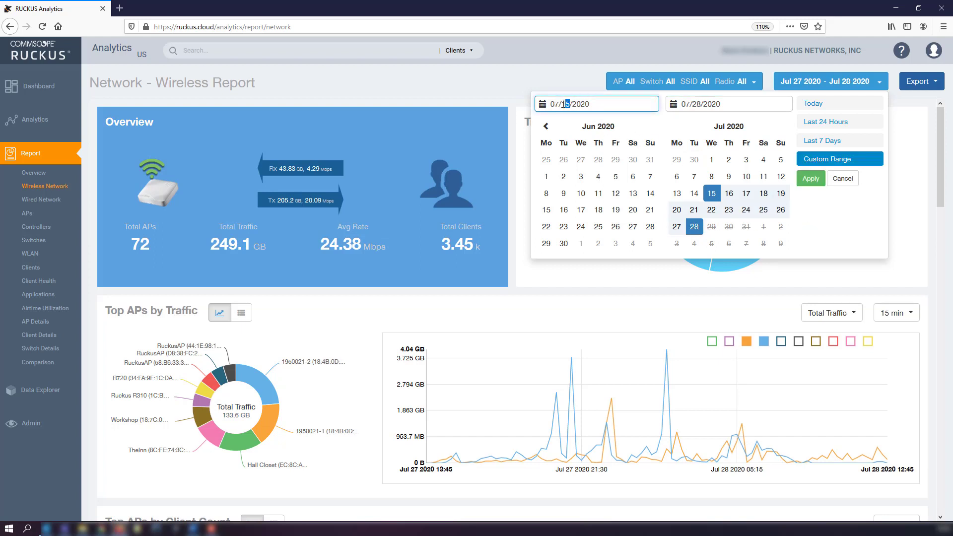
{"action": "type", "text": "01"}
{"action": "left_click", "coordinate": [847, 230]}
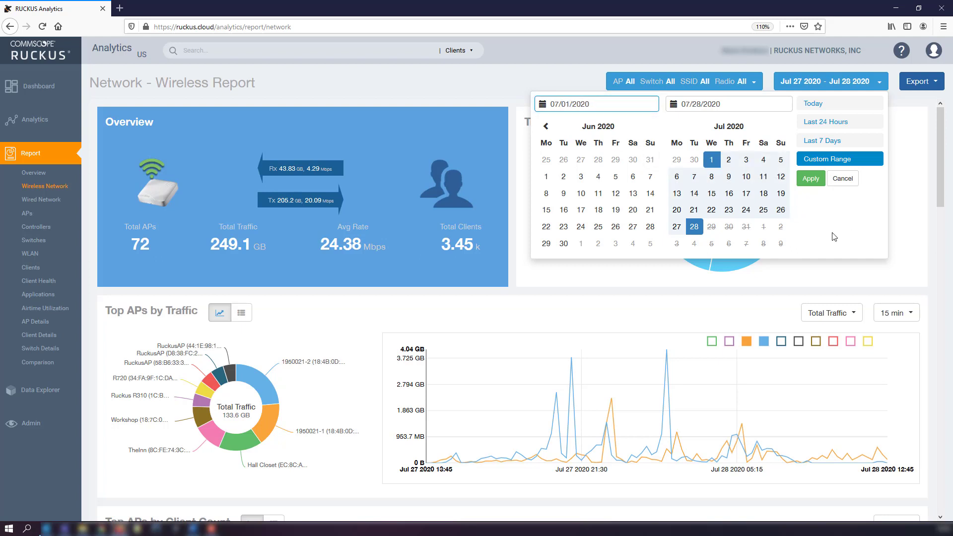
{"action": "left_click", "coordinate": [811, 178]}
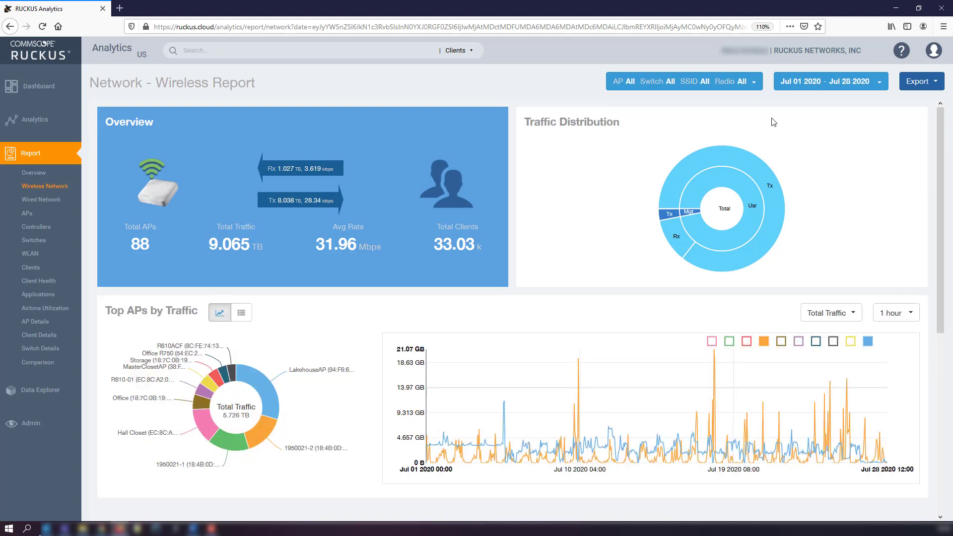
Step: Open the report's network filter and view its switch options before returning to the AP options
{"action": "left_click", "coordinate": [754, 84]}
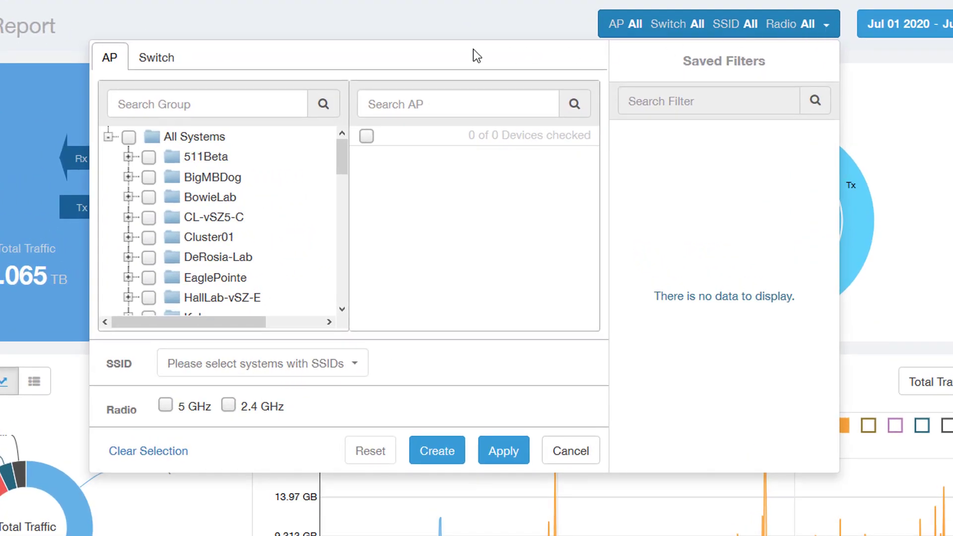
{"action": "left_click", "coordinate": [158, 65]}
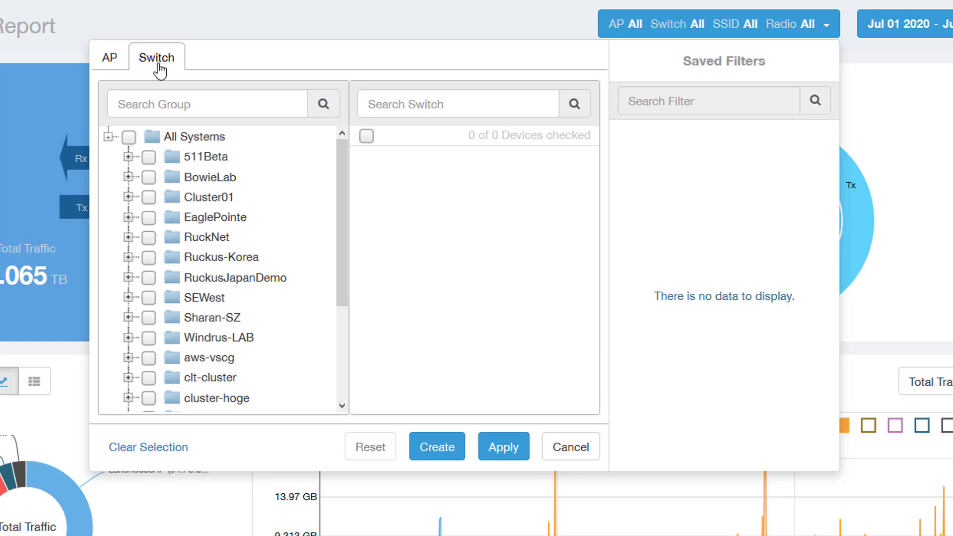
{"action": "left_click", "coordinate": [111, 60]}
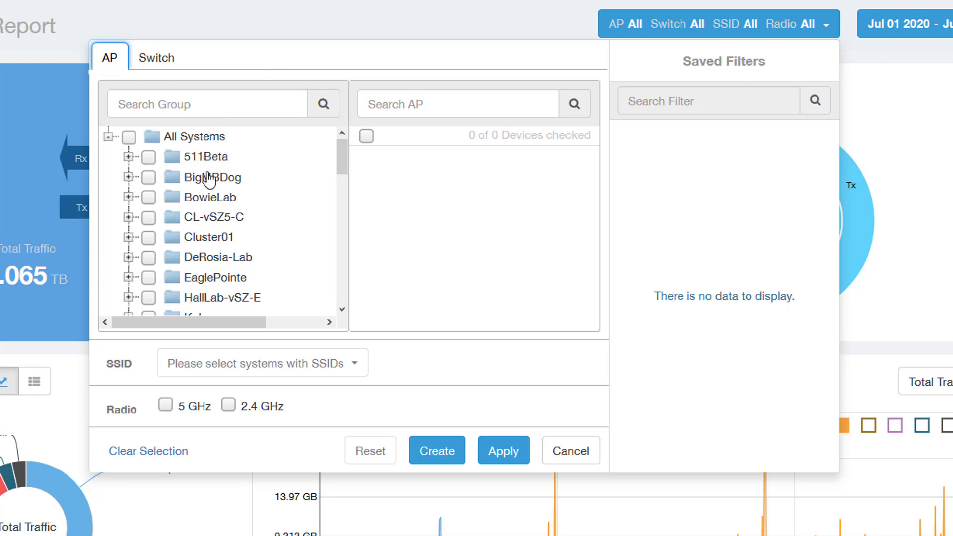
Step: Select the 5GHZ and default groups in the RuckNet system's RuckNet domain and include all of their APs
{"action": "left_click_drag", "start_coordinate": [342, 158], "coordinate": [348, 208]}
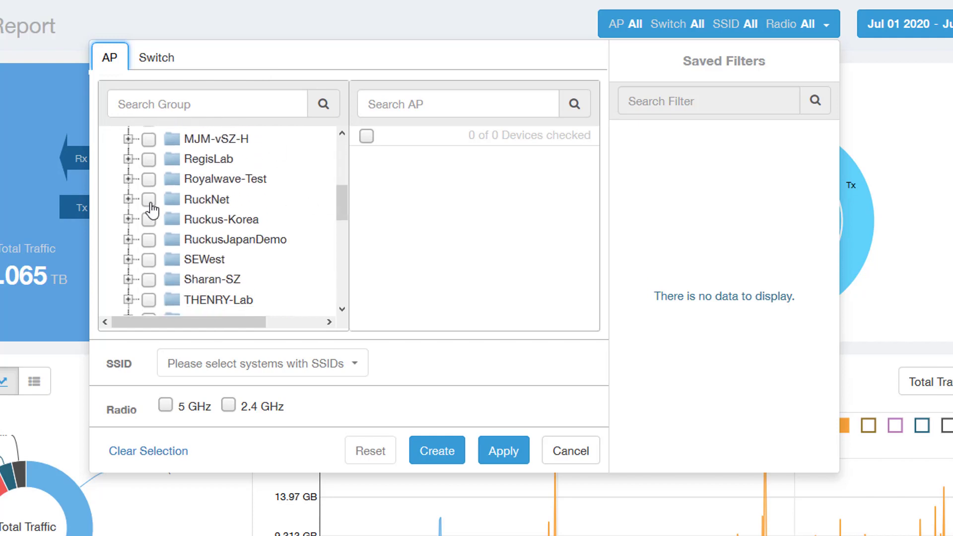
{"action": "left_click", "coordinate": [128, 202]}
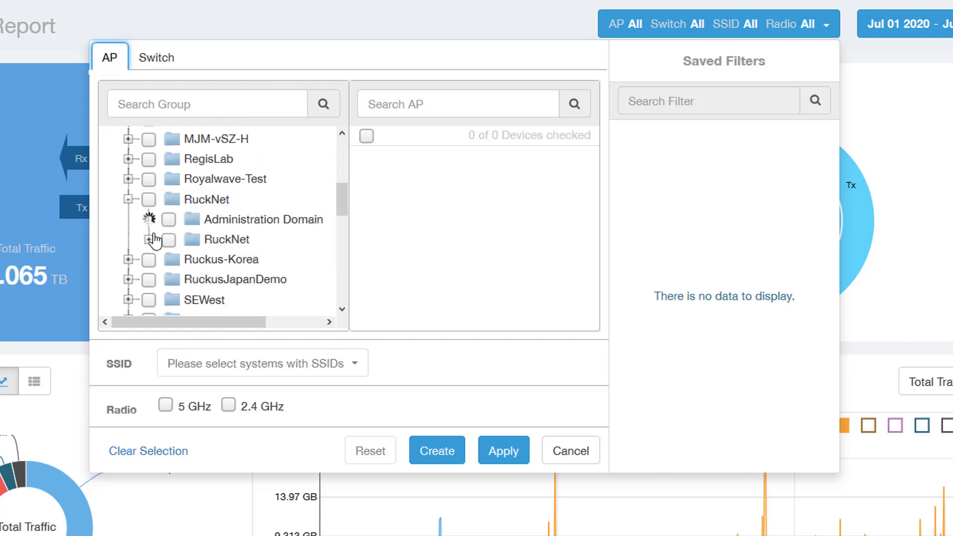
{"action": "left_click", "coordinate": [148, 219]}
{"action": "left_click", "coordinate": [149, 280]}
{"action": "scroll", "coordinate": [276, 276], "scroll_direction": "down", "scroll_amount": 2}
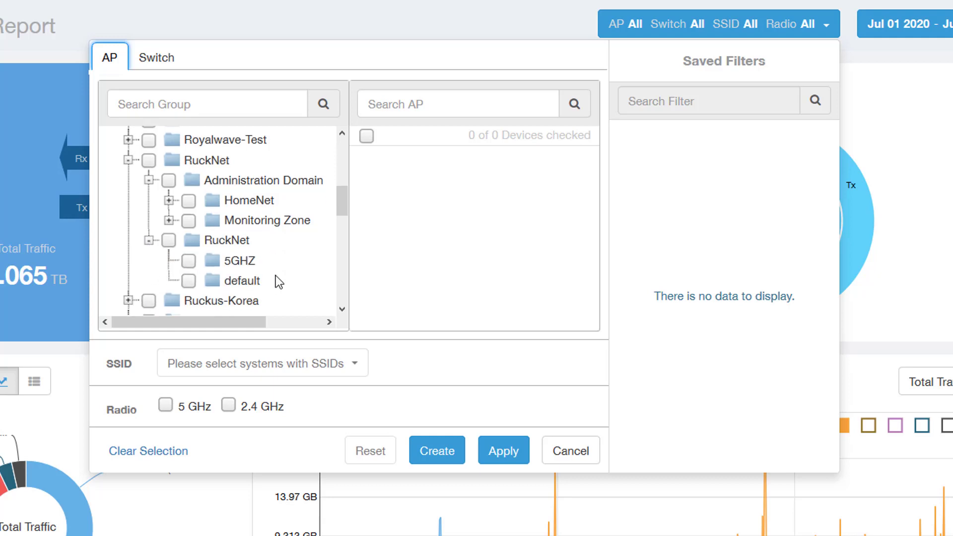
{"action": "left_click", "coordinate": [190, 238]}
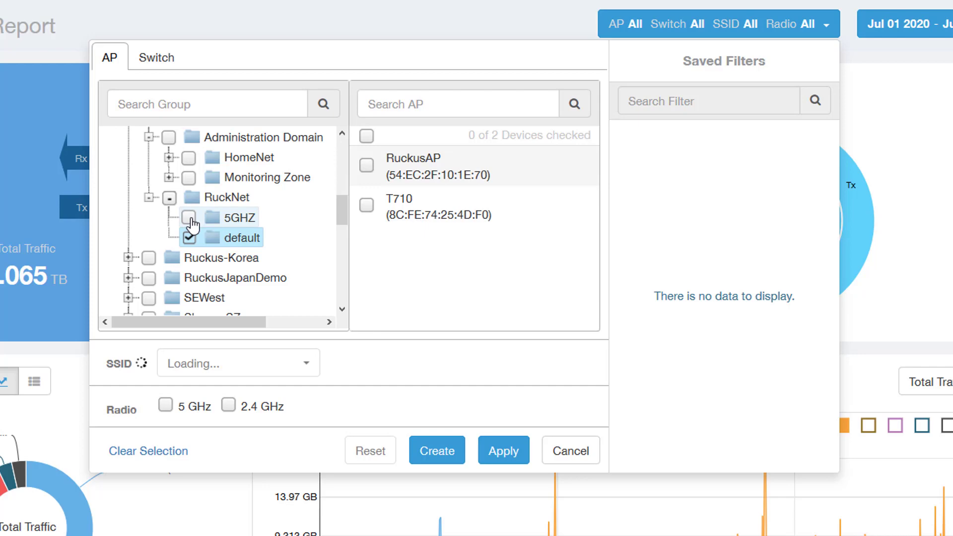
{"action": "left_click", "coordinate": [189, 218]}
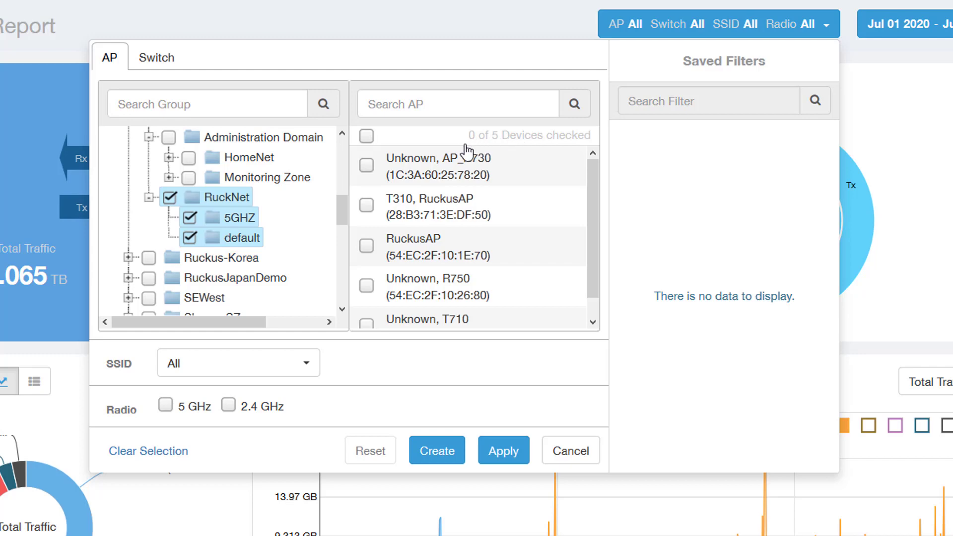
{"action": "left_click", "coordinate": [368, 136]}
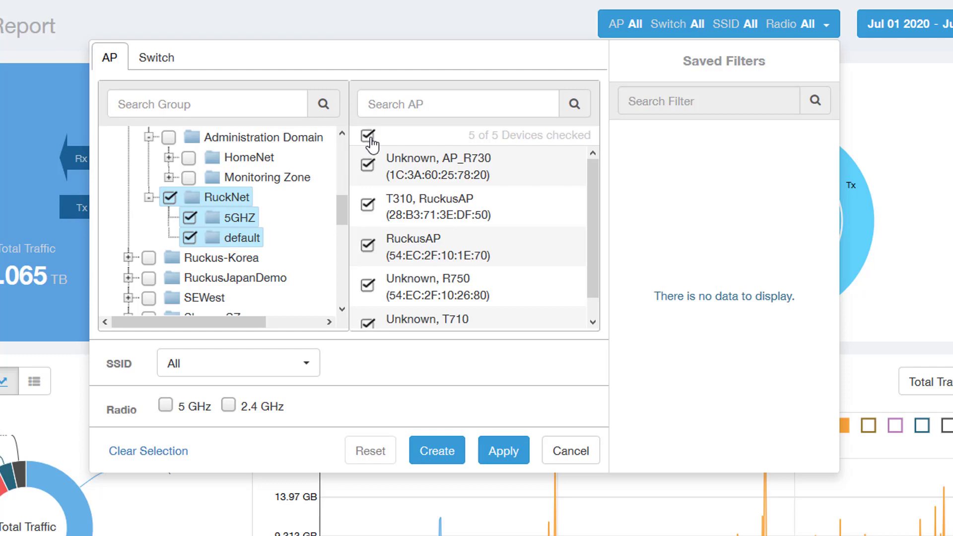
Step: Try selecting only individual APs, such as T310, RuckusAP and R750, and restore the selection of all APs
{"action": "left_click", "coordinate": [368, 208]}
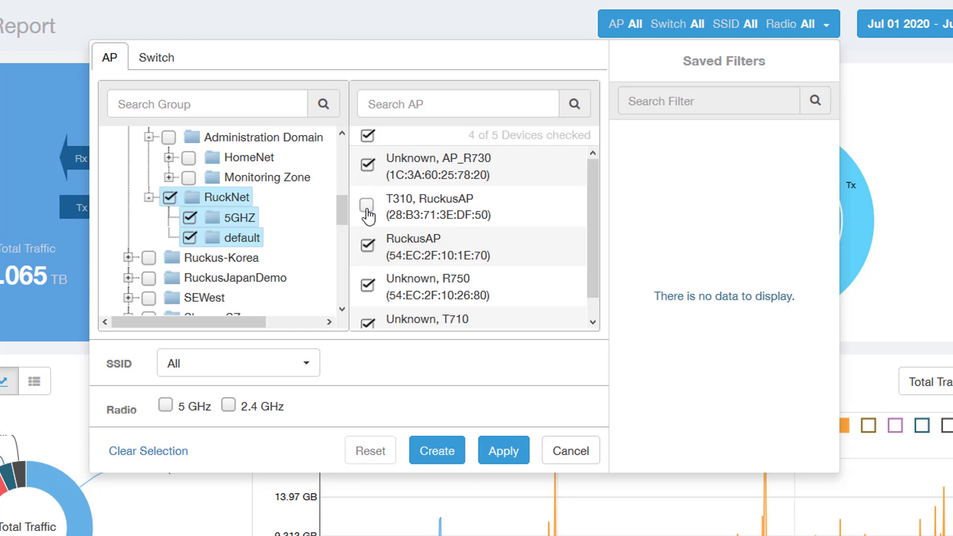
{"action": "left_click", "coordinate": [367, 245]}
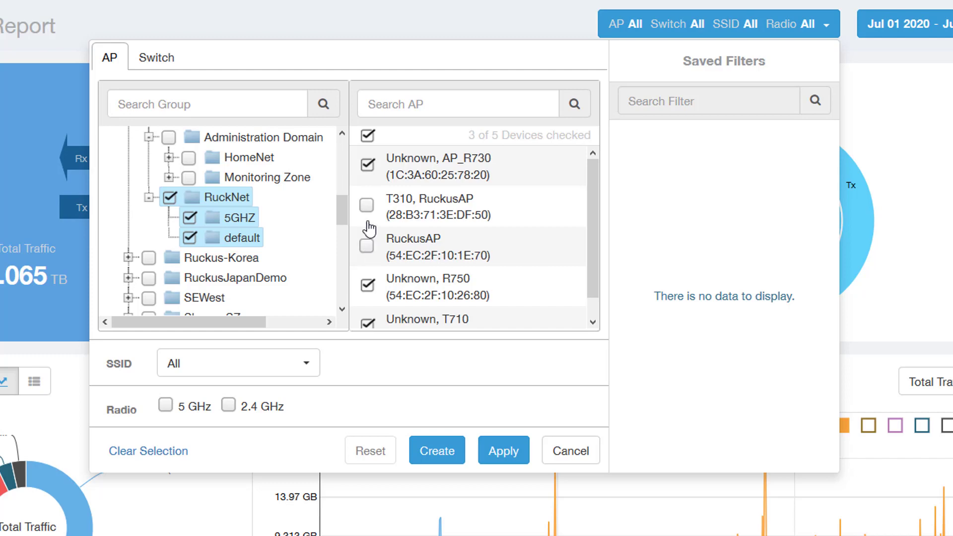
{"action": "left_click", "coordinate": [368, 137]}
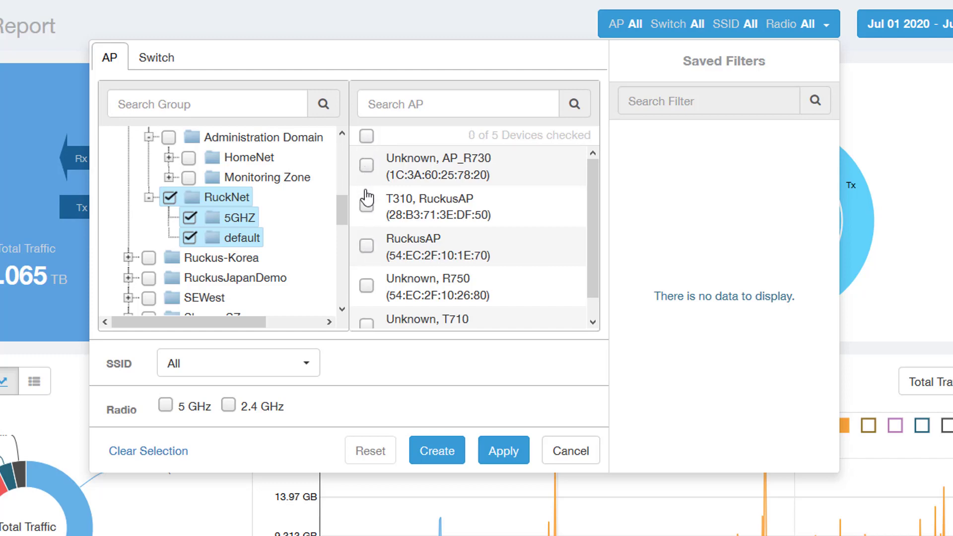
{"action": "left_click", "coordinate": [368, 206]}
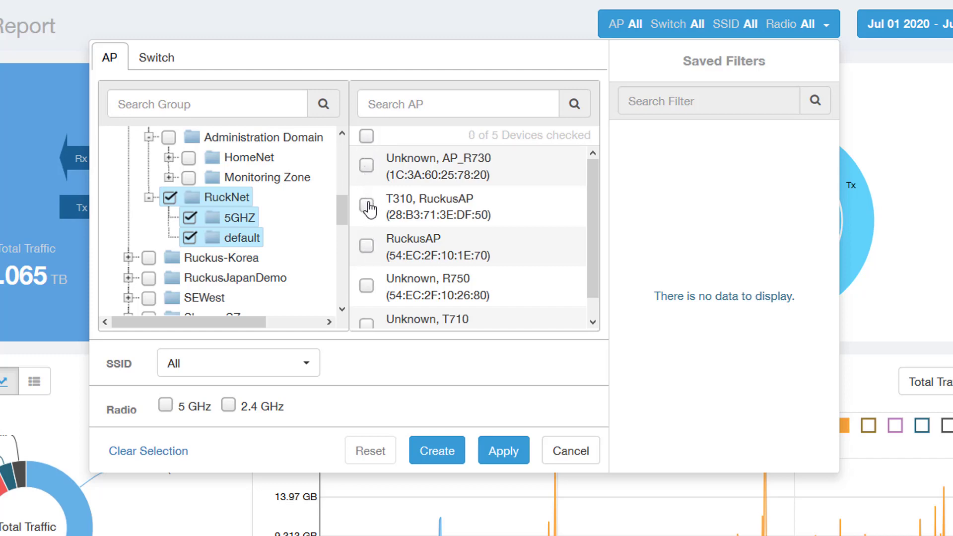
{"action": "left_click", "coordinate": [367, 245]}
{"action": "left_click", "coordinate": [366, 285]}
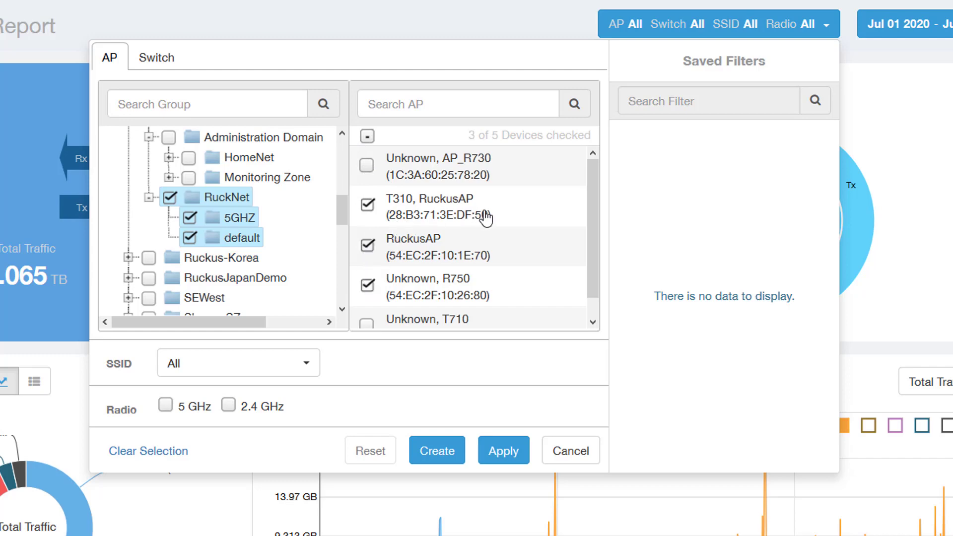
{"action": "left_click", "coordinate": [368, 136]}
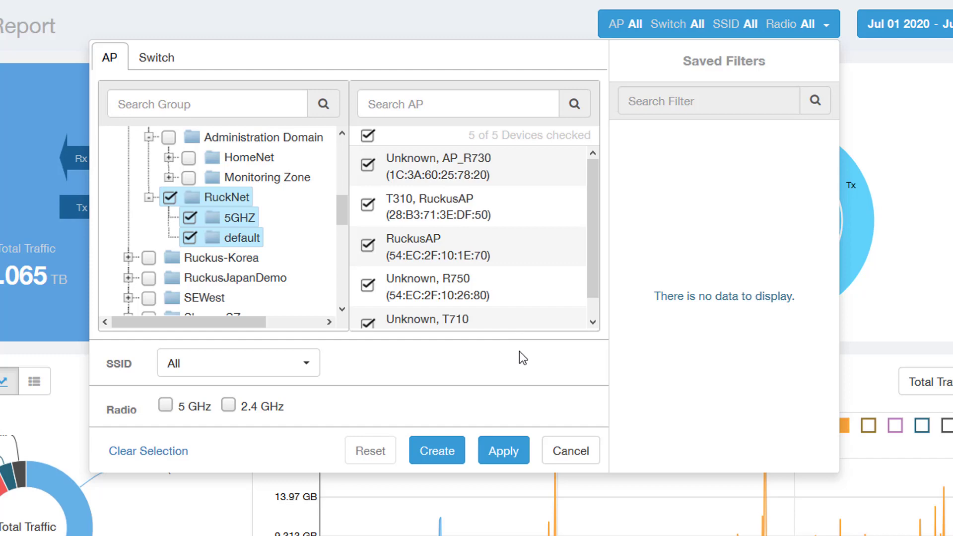
Step: Try different SSID combinations of 5GHz, WLANWP3 and Guest, and finish with all SSIDs selected
{"action": "left_click", "coordinate": [316, 370]}
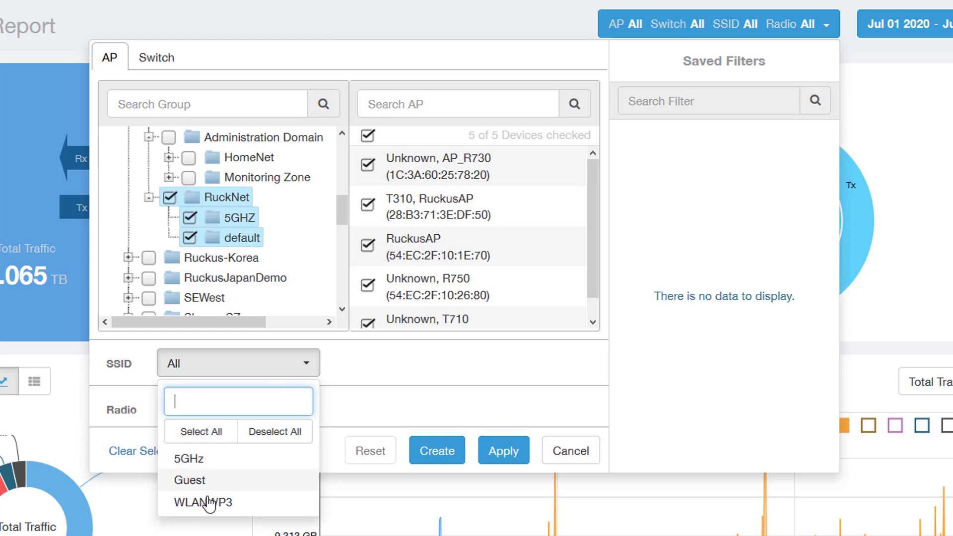
{"action": "left_click", "coordinate": [218, 461]}
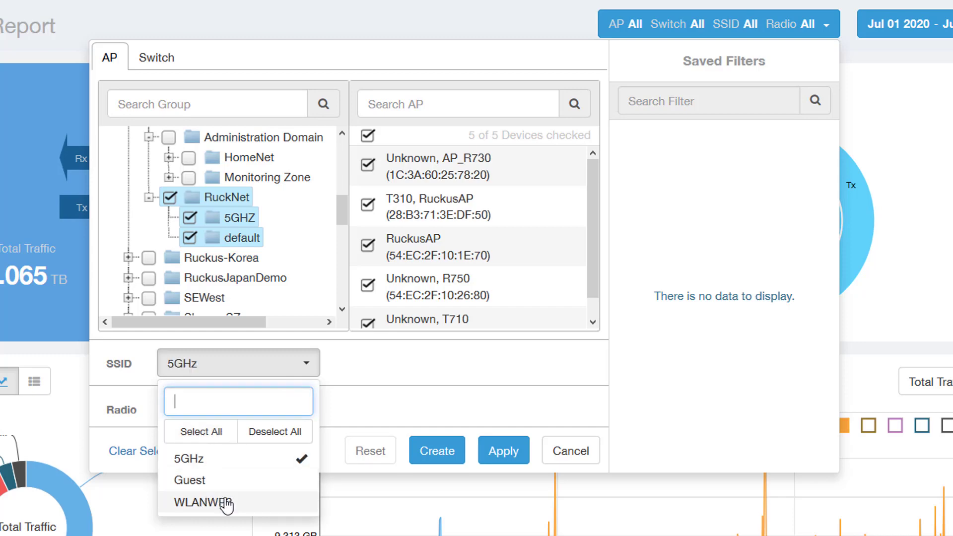
{"action": "left_click", "coordinate": [227, 504]}
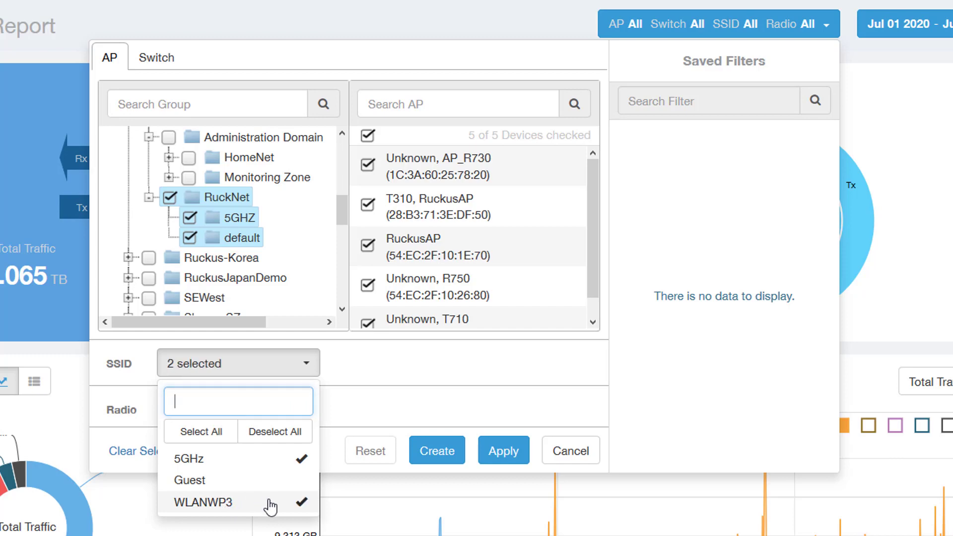
{"action": "left_click", "coordinate": [224, 436]}
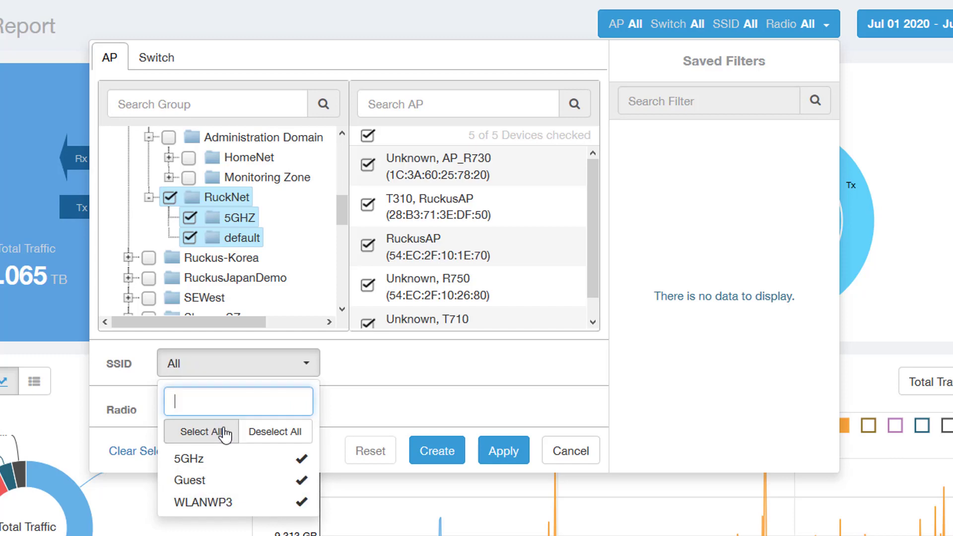
{"action": "left_click", "coordinate": [288, 435]}
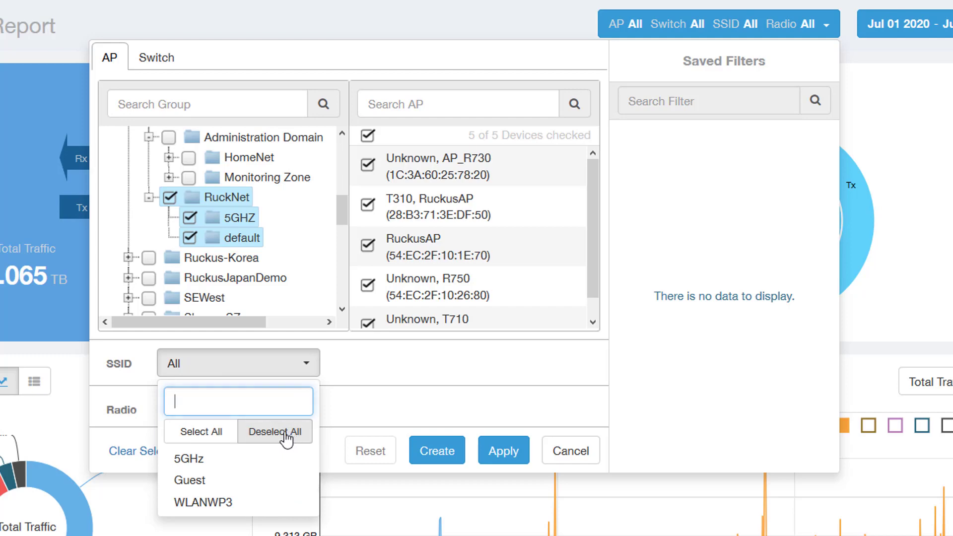
{"action": "left_click", "coordinate": [190, 482]}
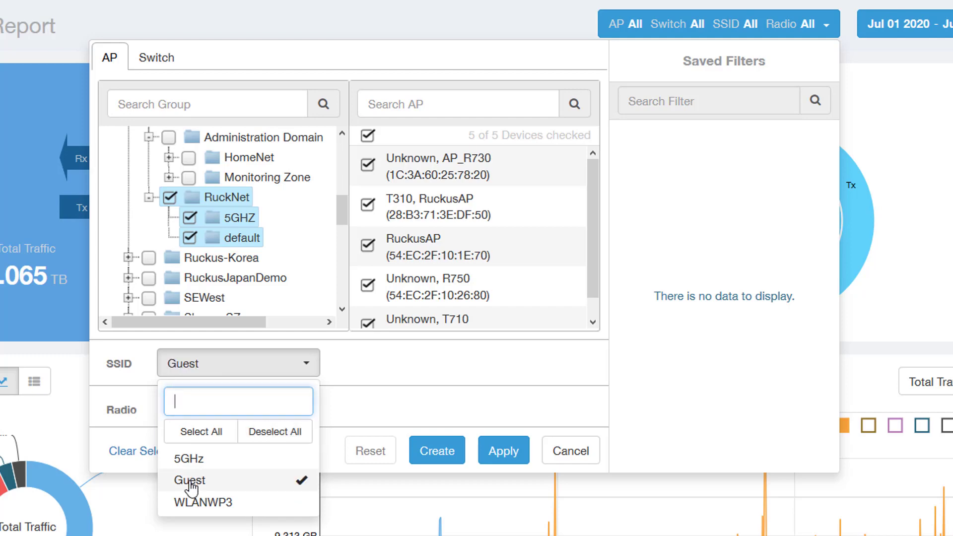
{"action": "left_click", "coordinate": [212, 437]}
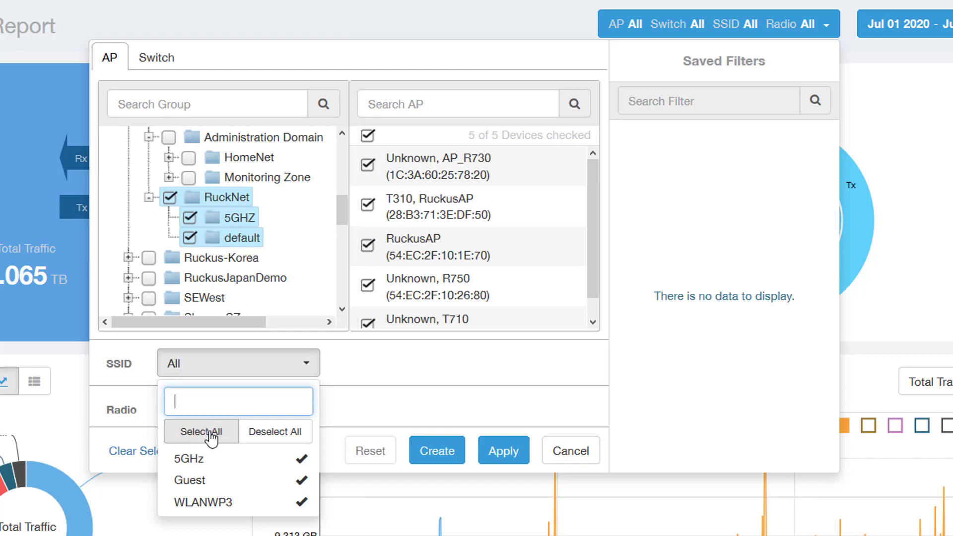
{"action": "left_click", "coordinate": [394, 365]}
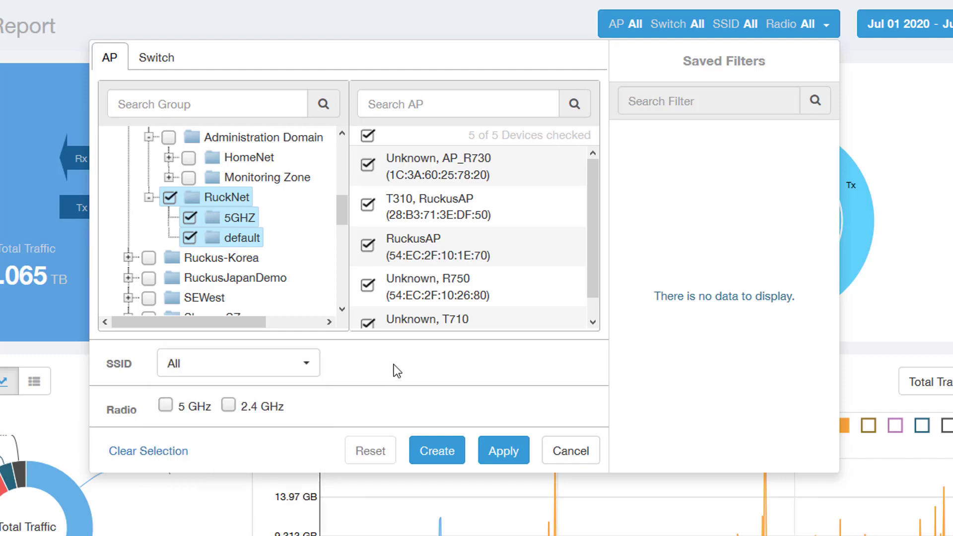
Step: Include both the 5 GHz and 2.4 GHz radios in the AP filter
{"action": "left_click", "coordinate": [167, 405]}
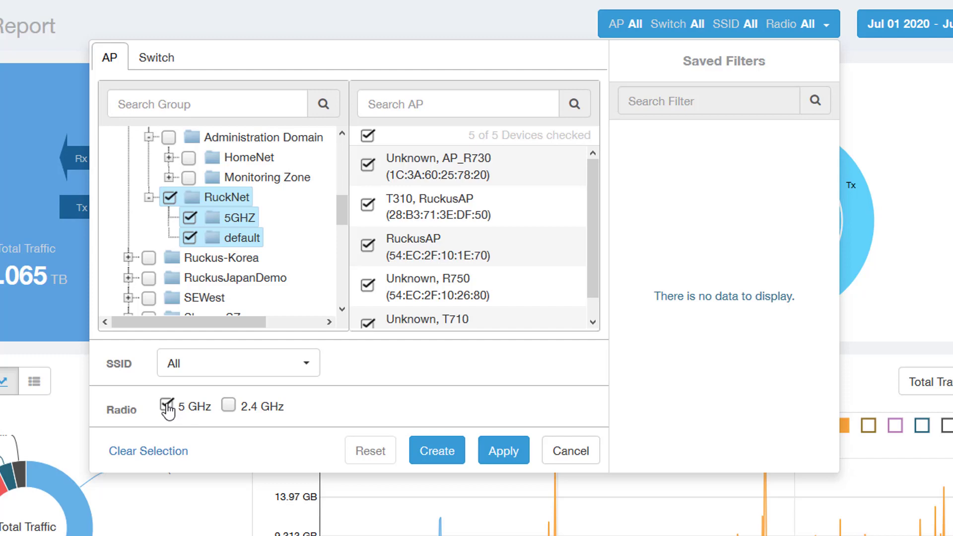
{"action": "left_click", "coordinate": [229, 407]}
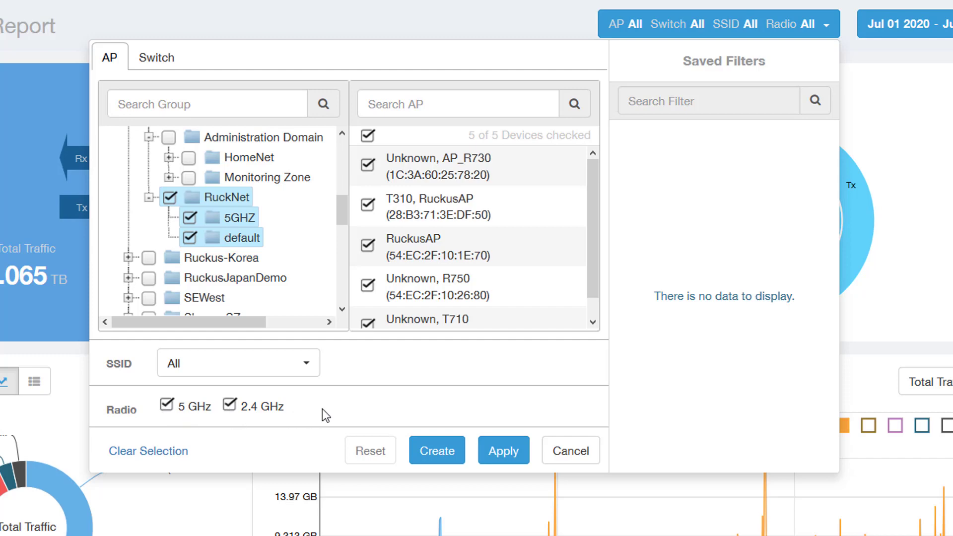
{"action": "left_click", "coordinate": [167, 406]}
{"action": "left_click", "coordinate": [167, 407]}
Step: Select the RuckNet system in the switch filter and include both of its switches, FEK3237N0DE and FMU3811R00T
{"action": "left_click", "coordinate": [168, 62]}
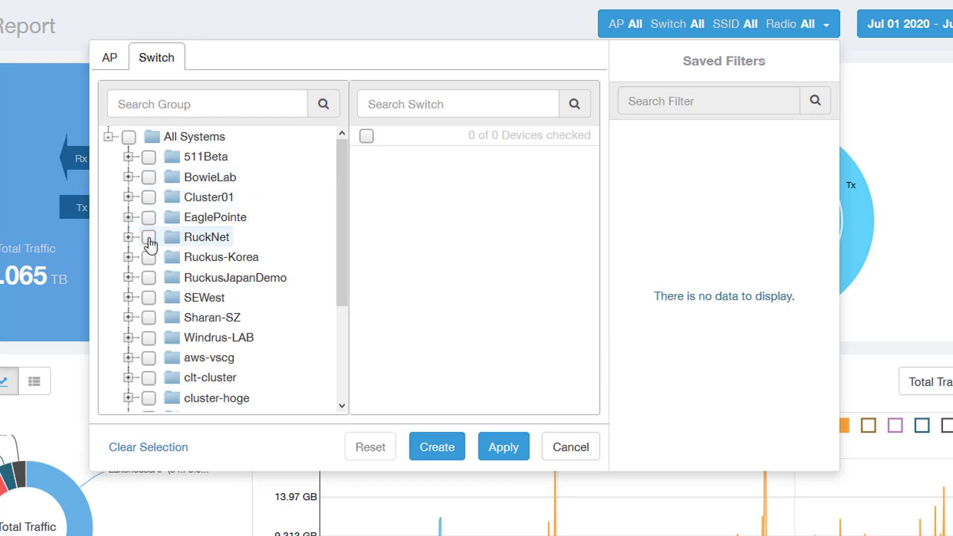
{"action": "left_click", "coordinate": [150, 238]}
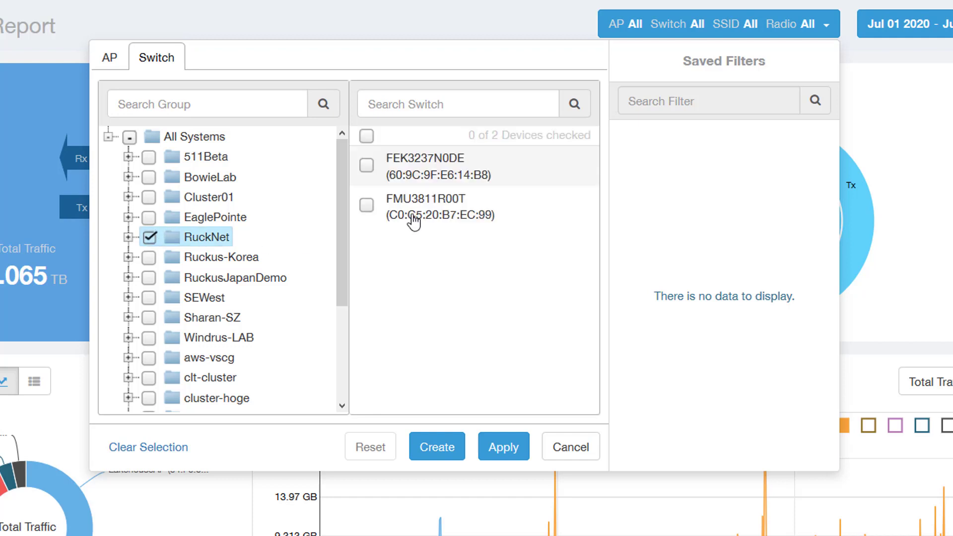
{"action": "left_click", "coordinate": [367, 205]}
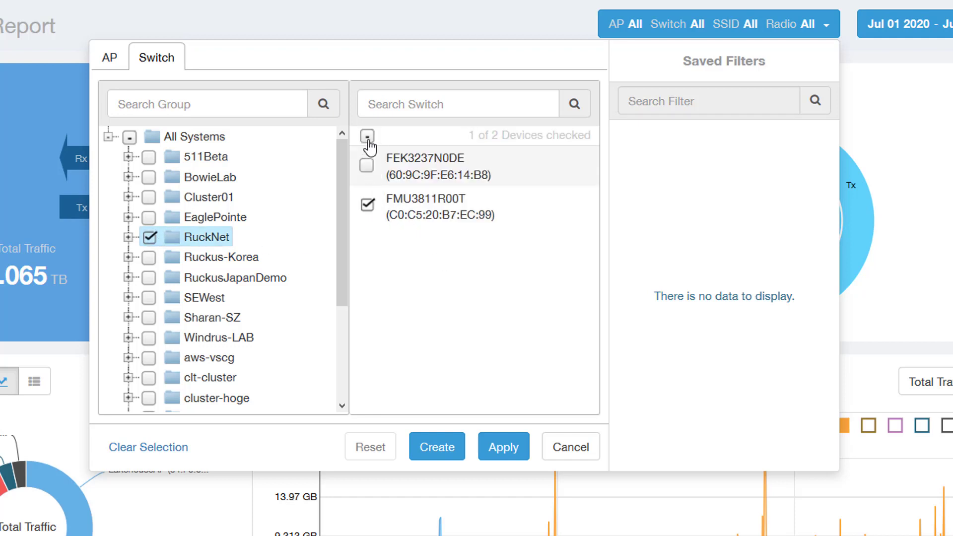
{"action": "left_click", "coordinate": [369, 166]}
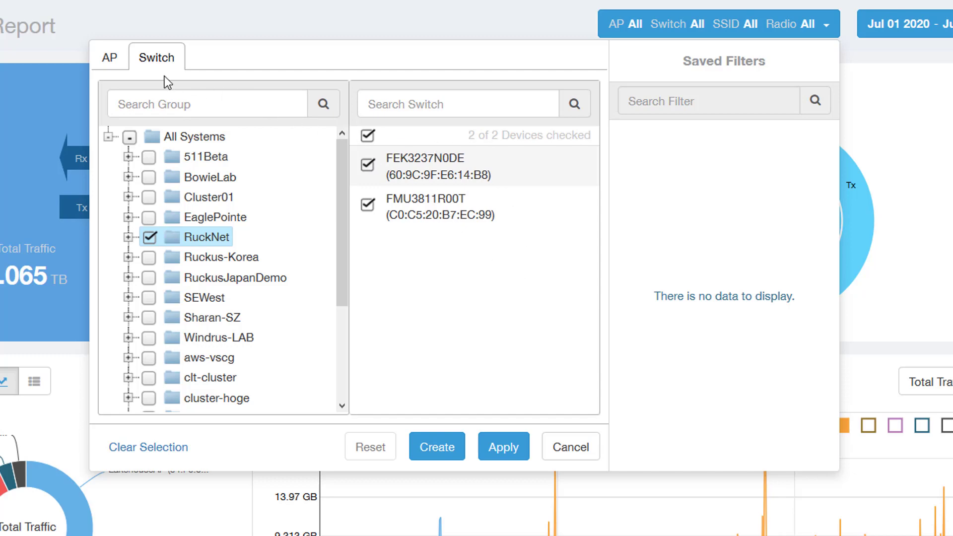
{"action": "left_click", "coordinate": [118, 60]}
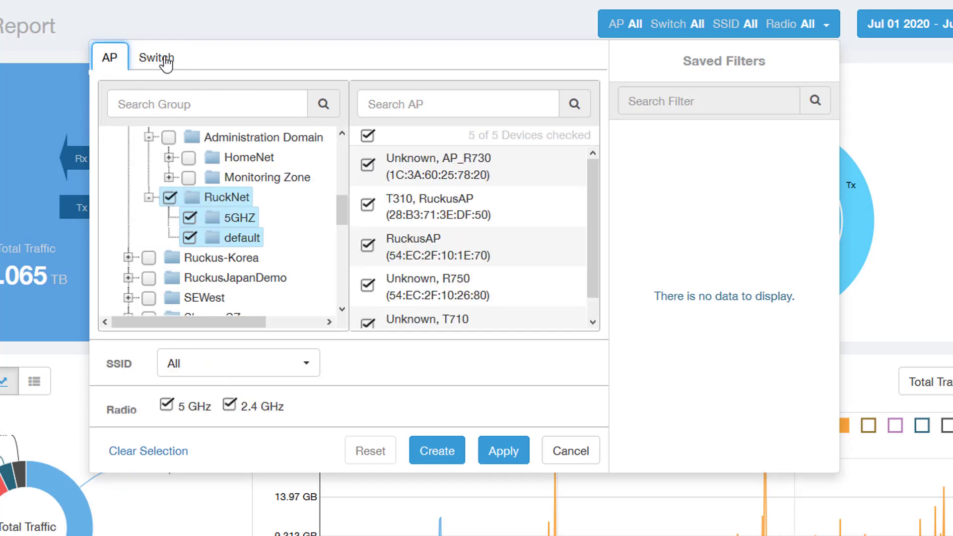
{"action": "left_click", "coordinate": [164, 62]}
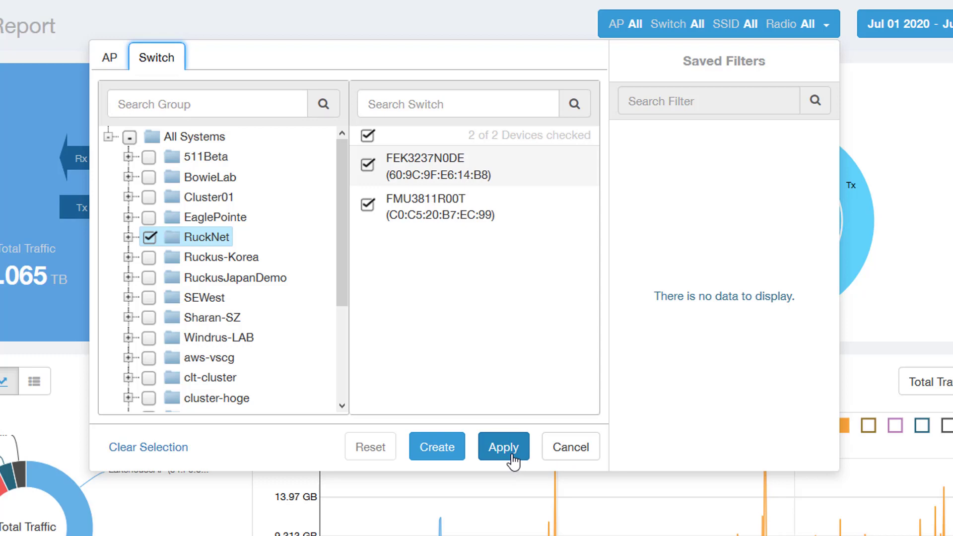
Step: Save the current AP and switch selection as a new filter named Lab_demo
{"action": "left_click", "coordinate": [439, 456]}
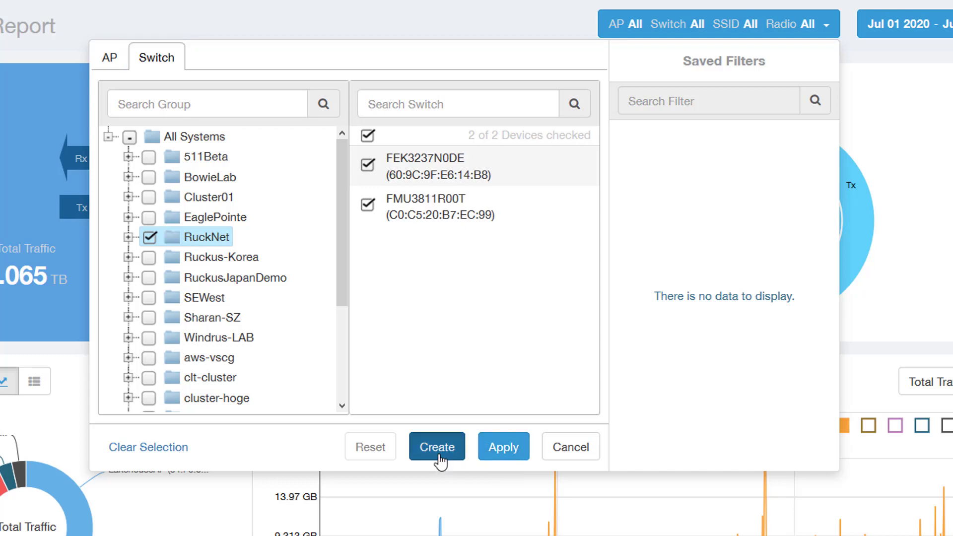
{"action": "left_click", "coordinate": [474, 110]}
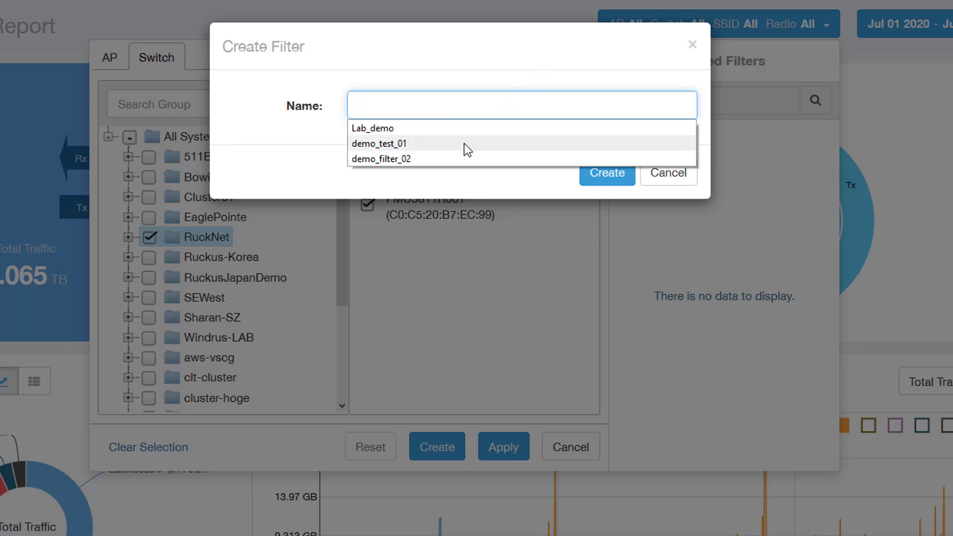
{"action": "left_click", "coordinate": [464, 129]}
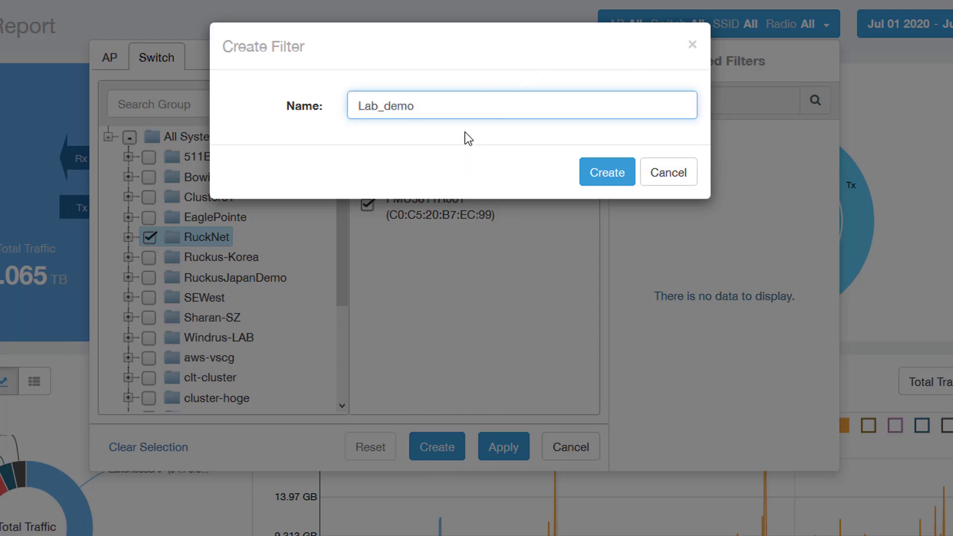
{"action": "left_click", "coordinate": [605, 174]}
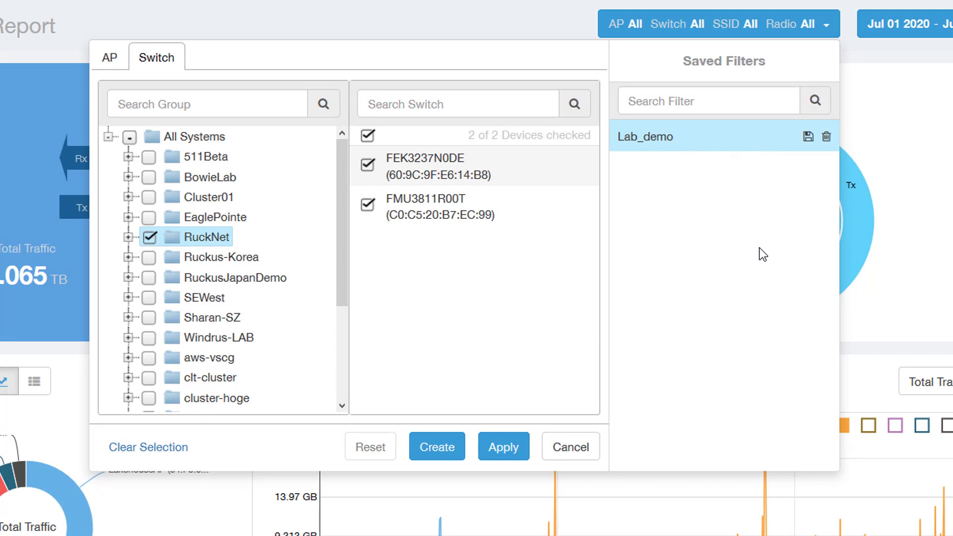
Step: Exclude switch FMU3811R00T from the selection and update the saved Lab_demo filter
{"action": "left_click", "coordinate": [367, 205]}
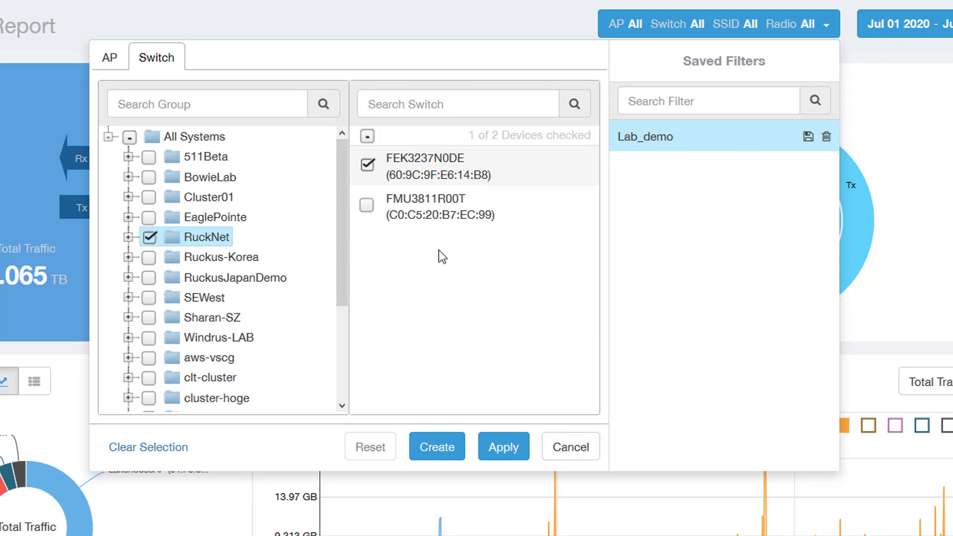
{"action": "left_click", "coordinate": [808, 137]}
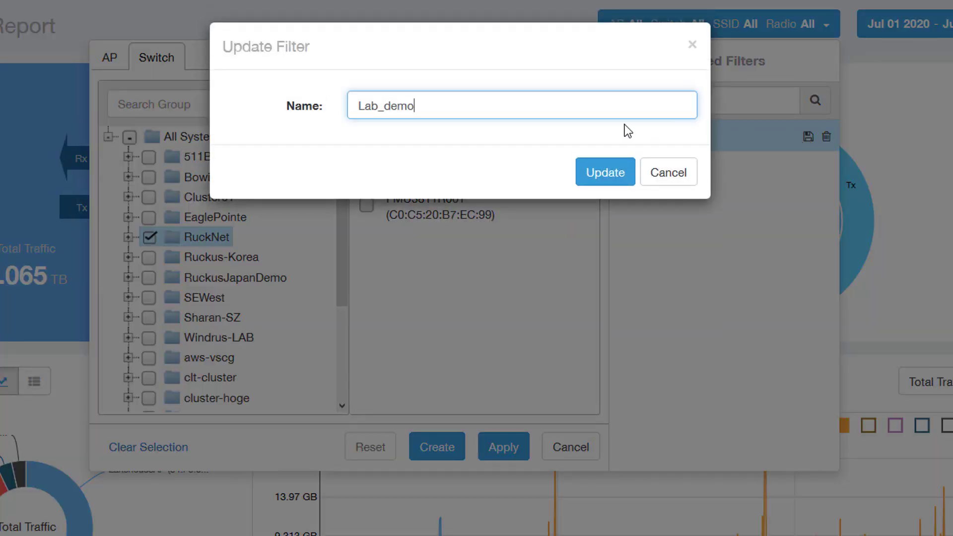
{"action": "left_click", "coordinate": [602, 174]}
Step: Include switch FMU3811R00T again, update the saved Lab_demo filter and apply it to the report
{"action": "left_click", "coordinate": [368, 205]}
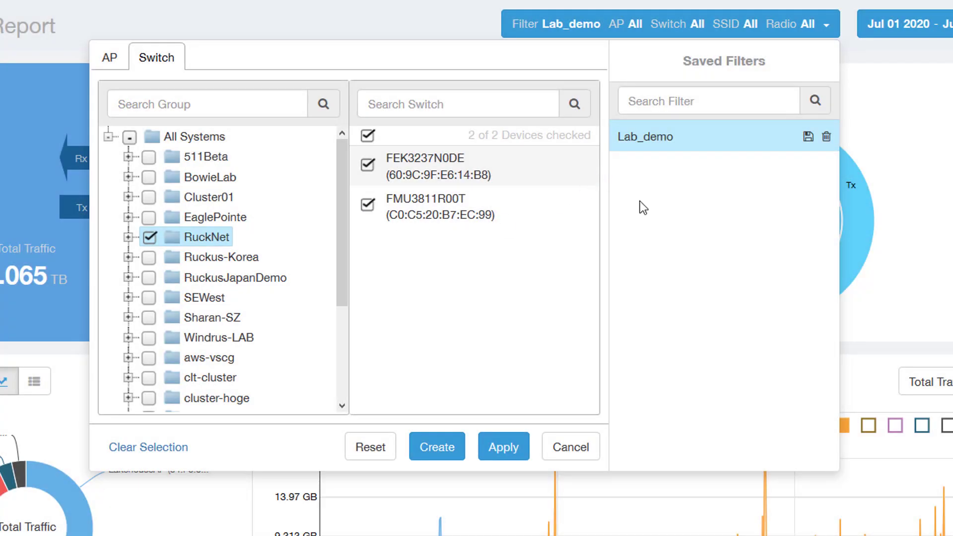
{"action": "left_click", "coordinate": [808, 136]}
{"action": "left_click", "coordinate": [618, 178]}
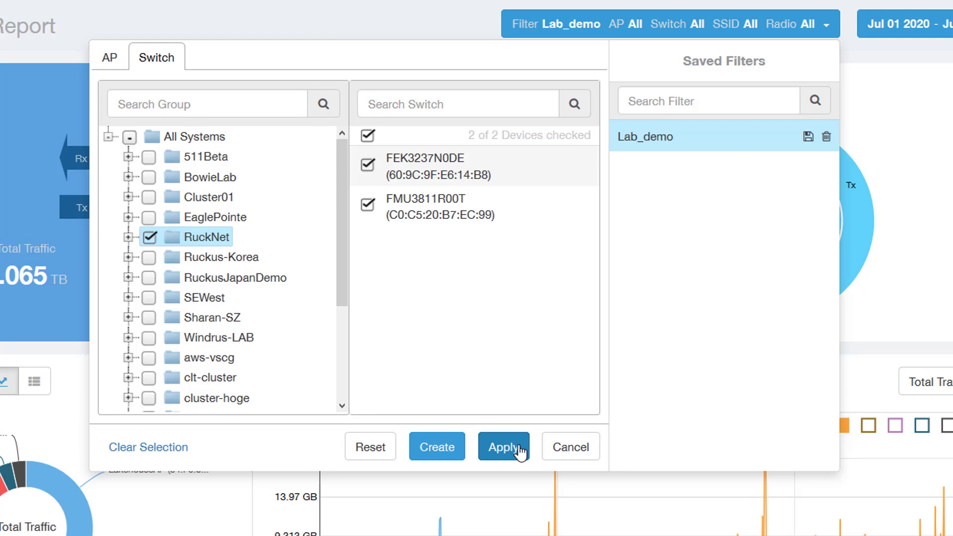
{"action": "left_click", "coordinate": [520, 452]}
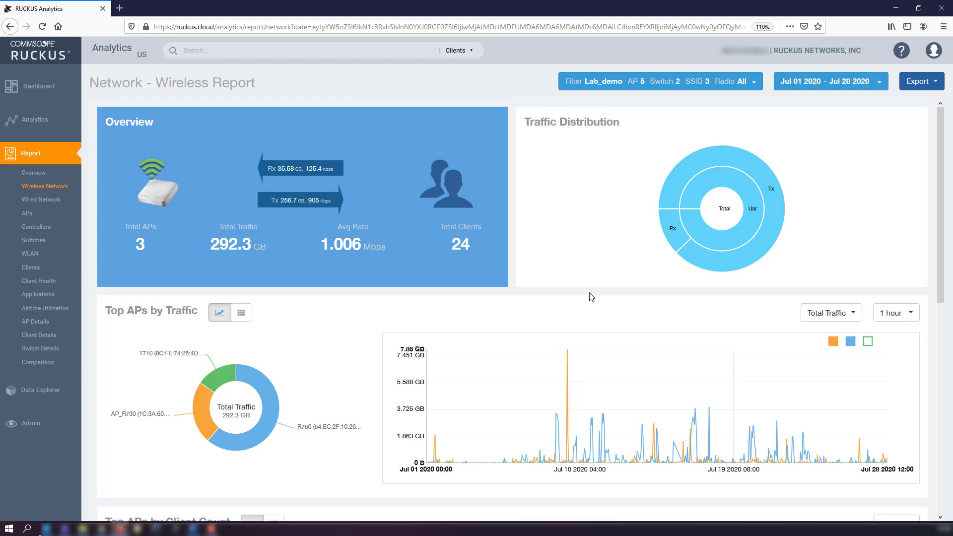
Step: View the Wired Network, APs and Clients reports with the Lab_demo filter applied
{"action": "left_click", "coordinate": [64, 203]}
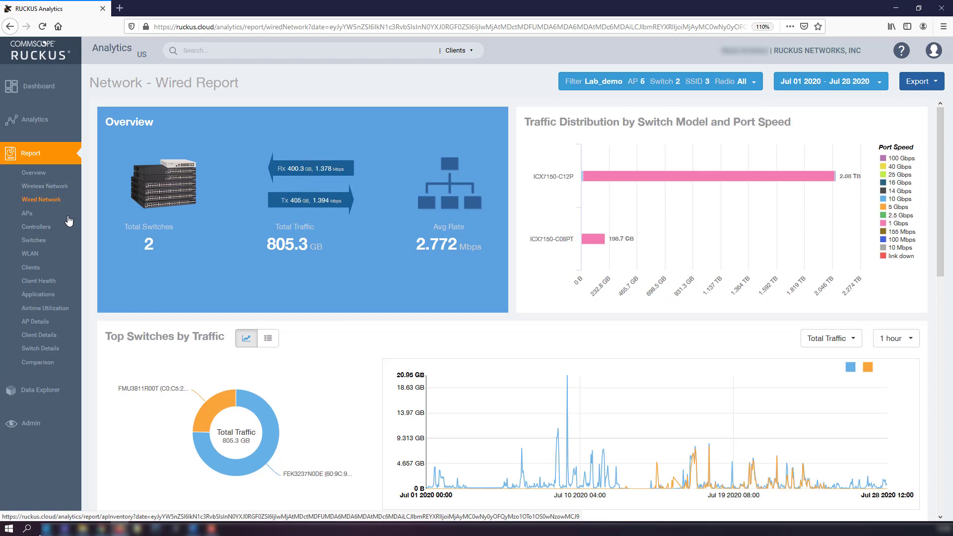
{"action": "left_click", "coordinate": [69, 218]}
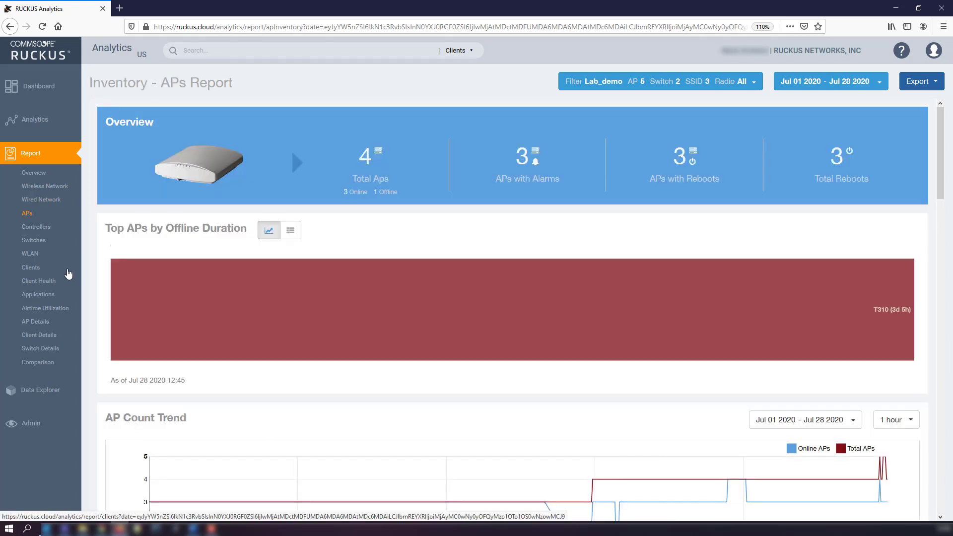
{"action": "left_click", "coordinate": [69, 275]}
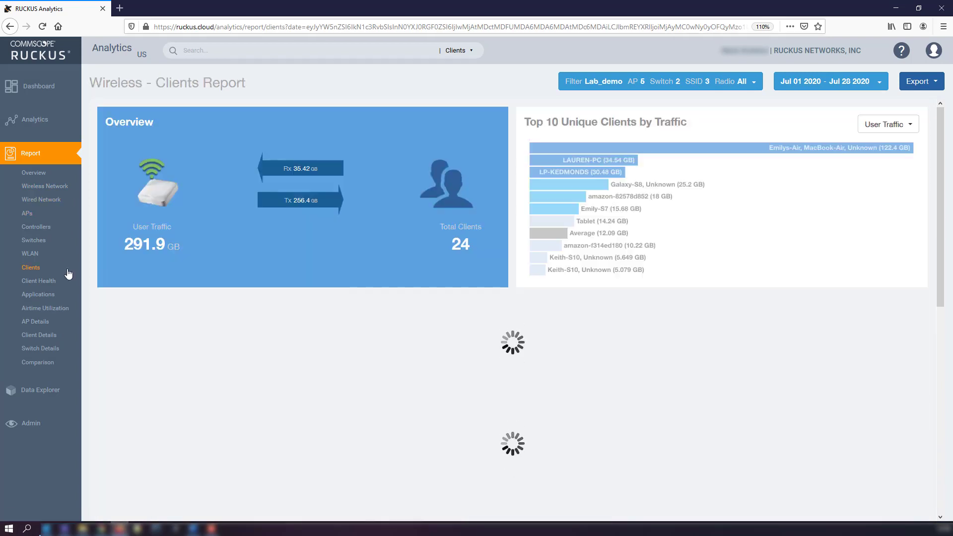